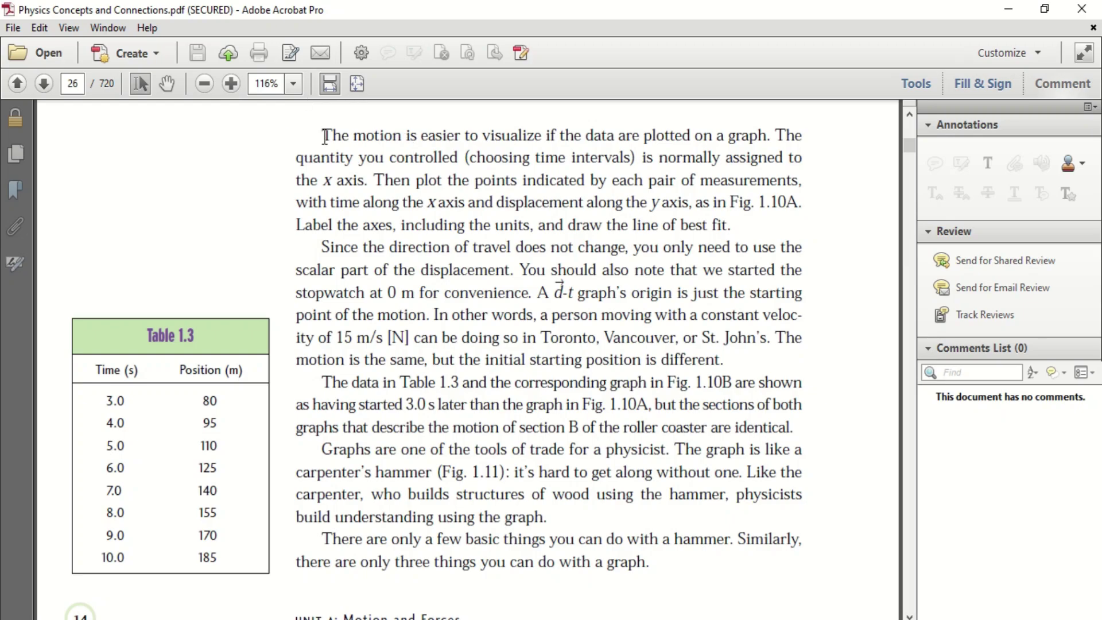
# Step: Attempt to edit the text on page 26 of the secured physics textbook
pyautogui.click(53, 29)
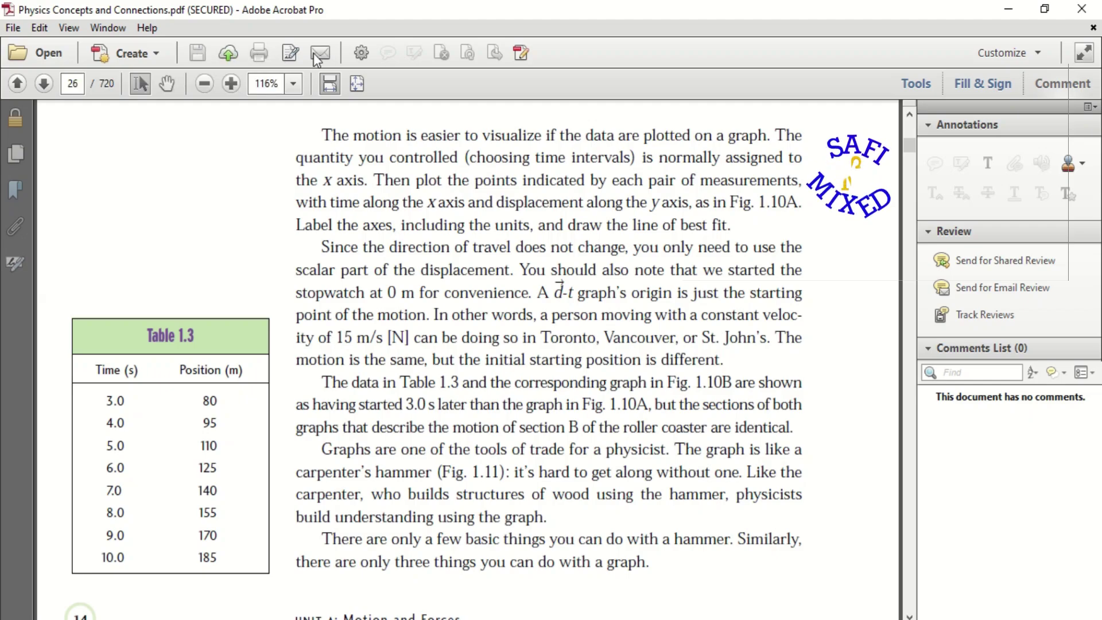
# Step: Try the Edit Text & Images tool, then dismiss the editing-not-permitted warning
pyautogui.click(522, 55)
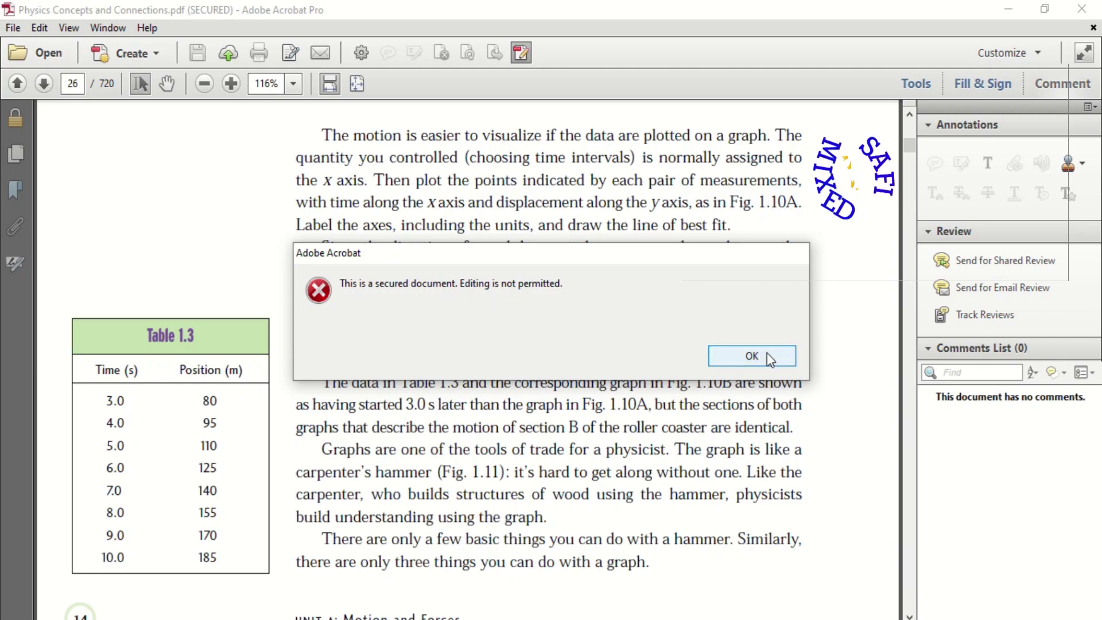
pyautogui.click(713, 356)
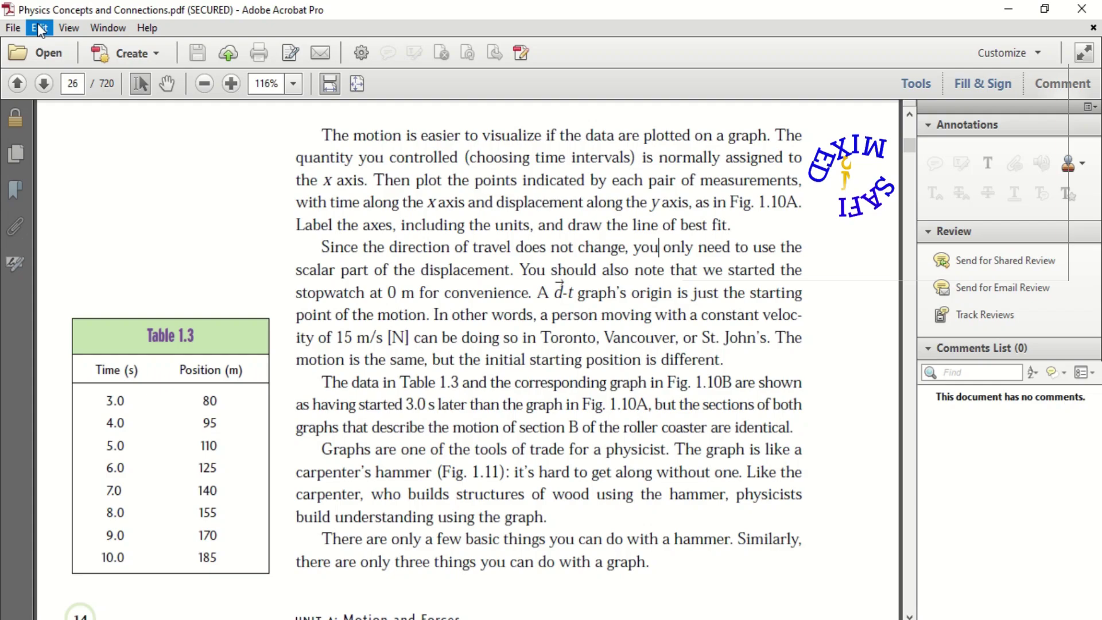
# Step: Open File > Properties to view the Password Security restrictions
pyautogui.click(17, 28)
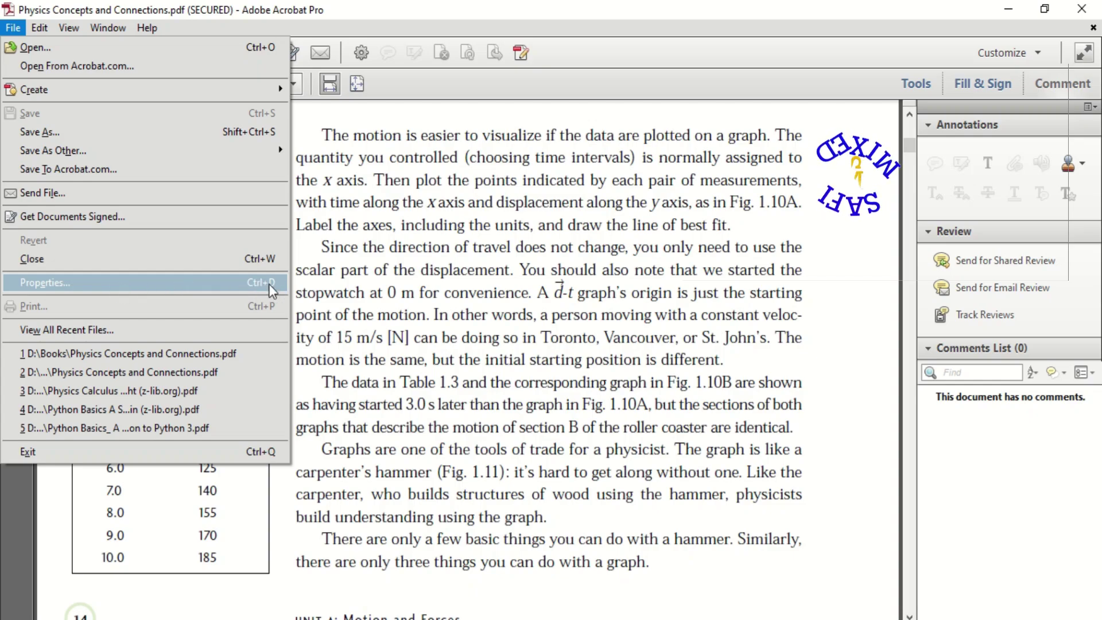
pyautogui.click(179, 286)
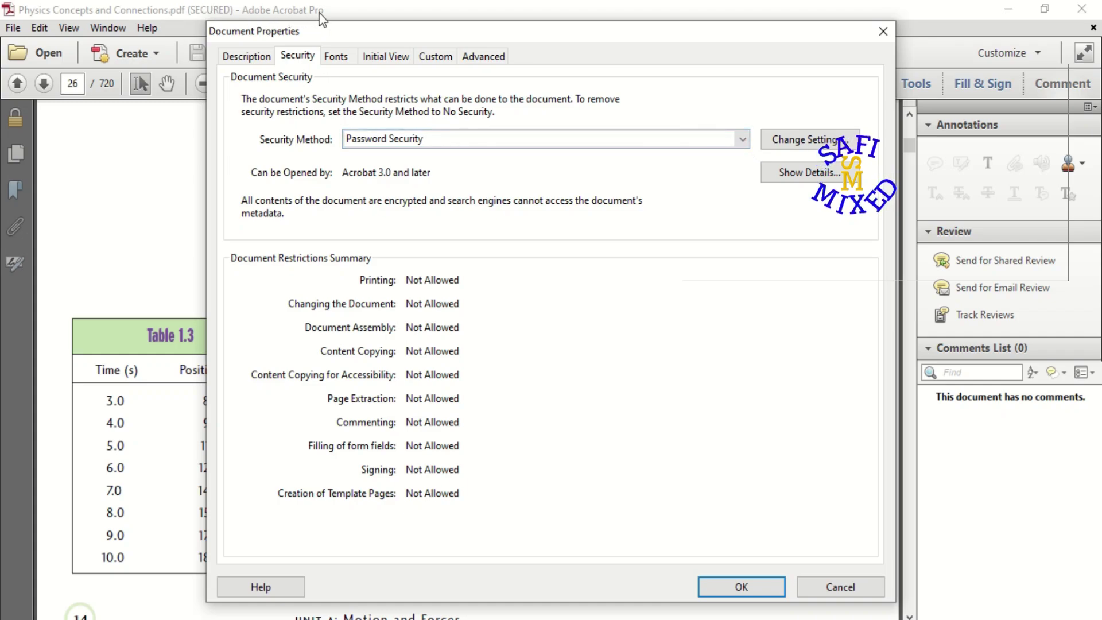
# Step: Change the Security Method to No Security and confirm removing the password security
pyautogui.click(739, 141)
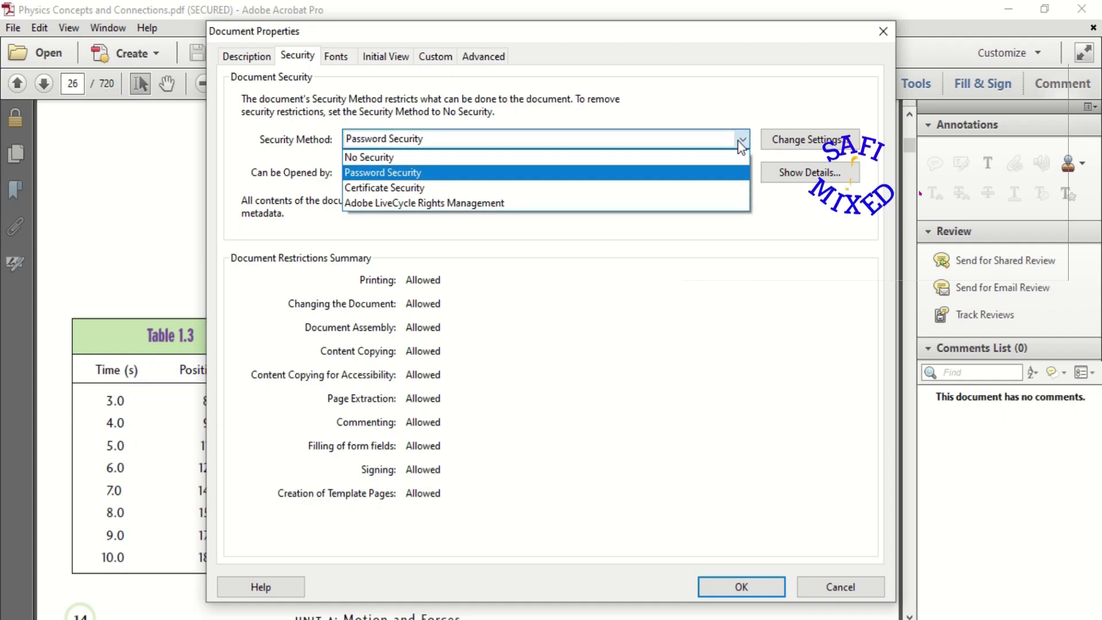
pyautogui.click(422, 159)
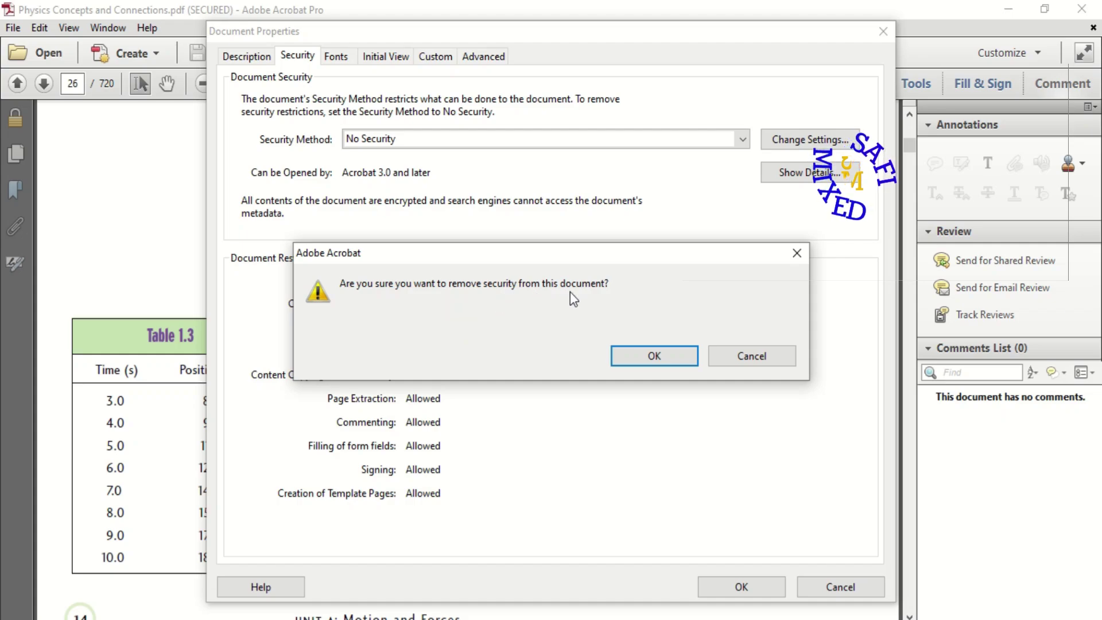
pyautogui.click(649, 359)
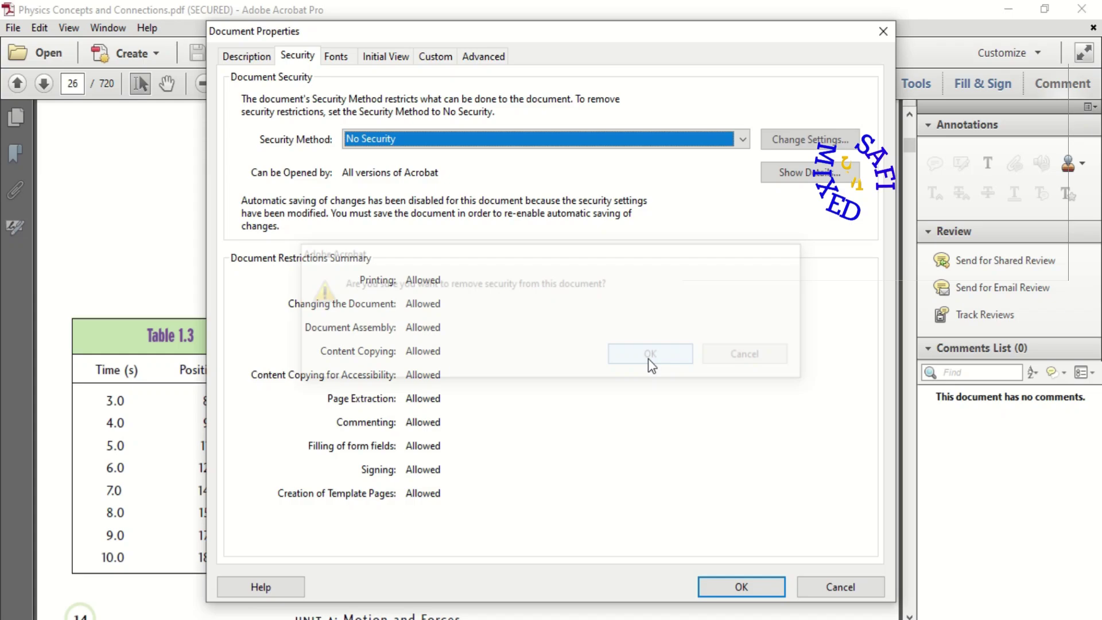
# Step: Accept Document Properties with OK to return to page 26
pyautogui.click(742, 588)
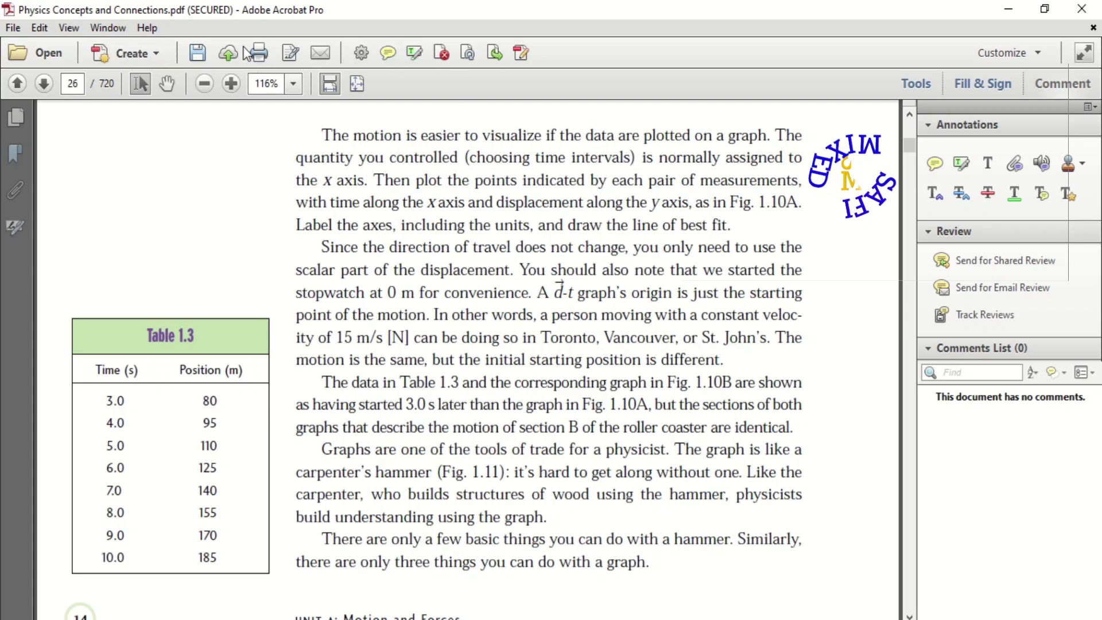
# Step: Select the paragraph starting 'The motion is easier to visualize' and apply Highlight Text
pyautogui.click(518, 247)
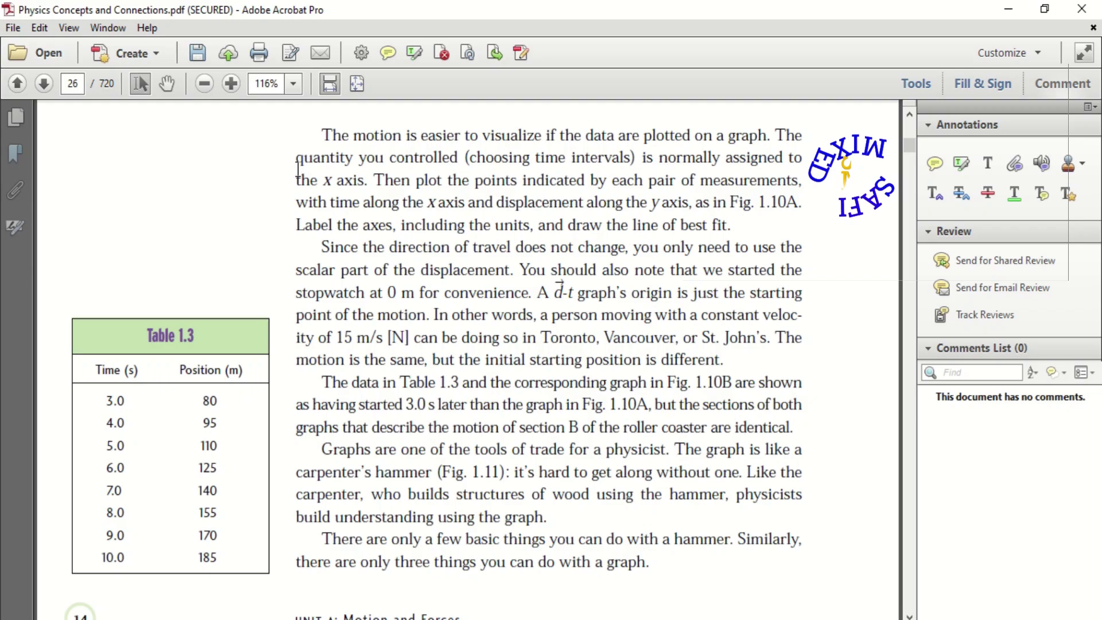
pyautogui.moveTo(320, 135)
pyautogui.mouseDown()
pyautogui.moveTo(746, 236)
pyautogui.moveTo(732, 226)
pyautogui.mouseUp()
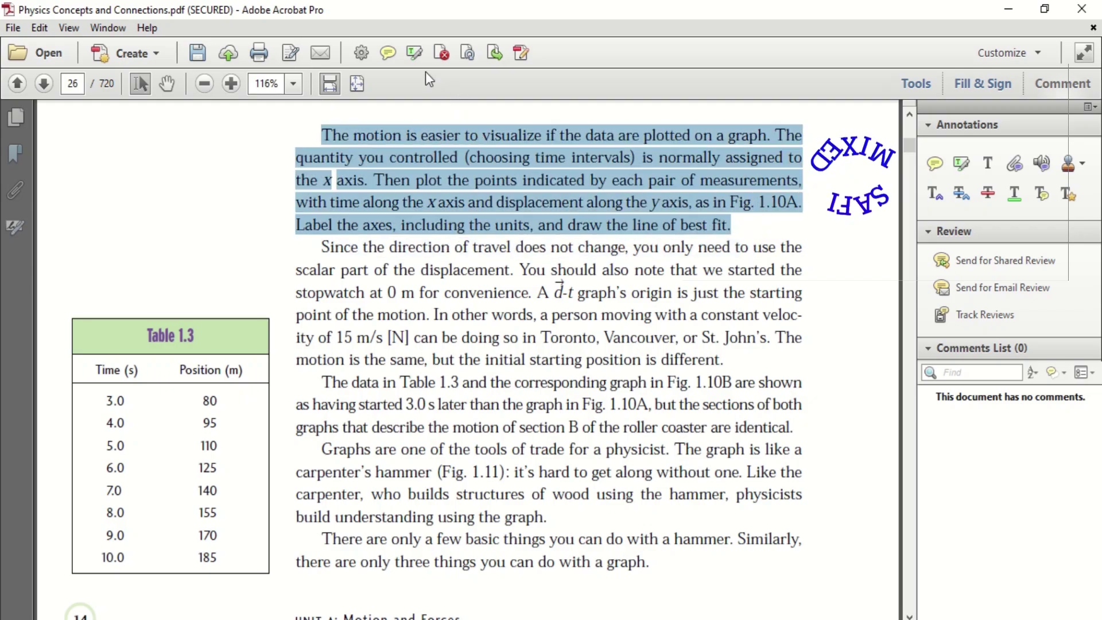
pyautogui.click(414, 54)
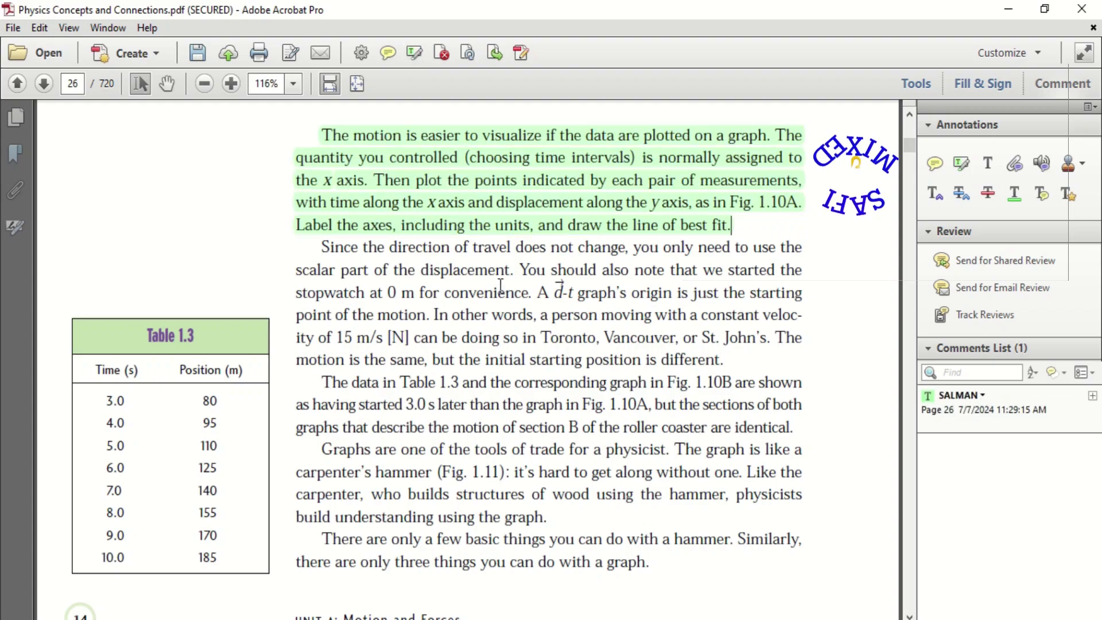